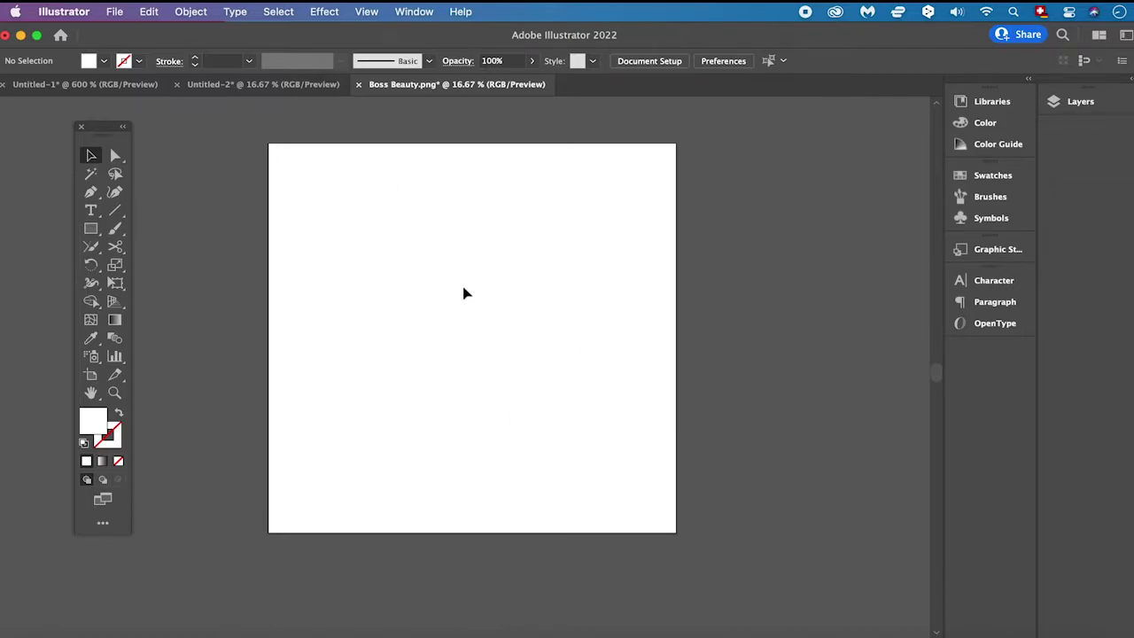
Open the File menu over the blank artboard to place an image.
left_click(116, 9)
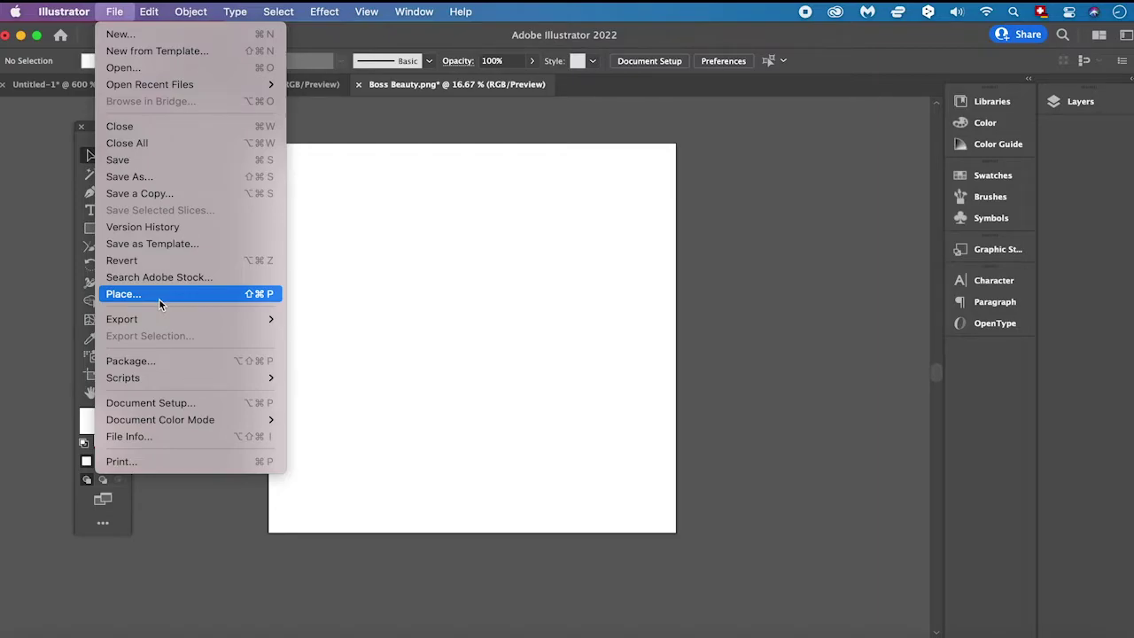
Open the portrait image of the dark-haired woman as the Untitled-1 document.
left_click(296, 298)
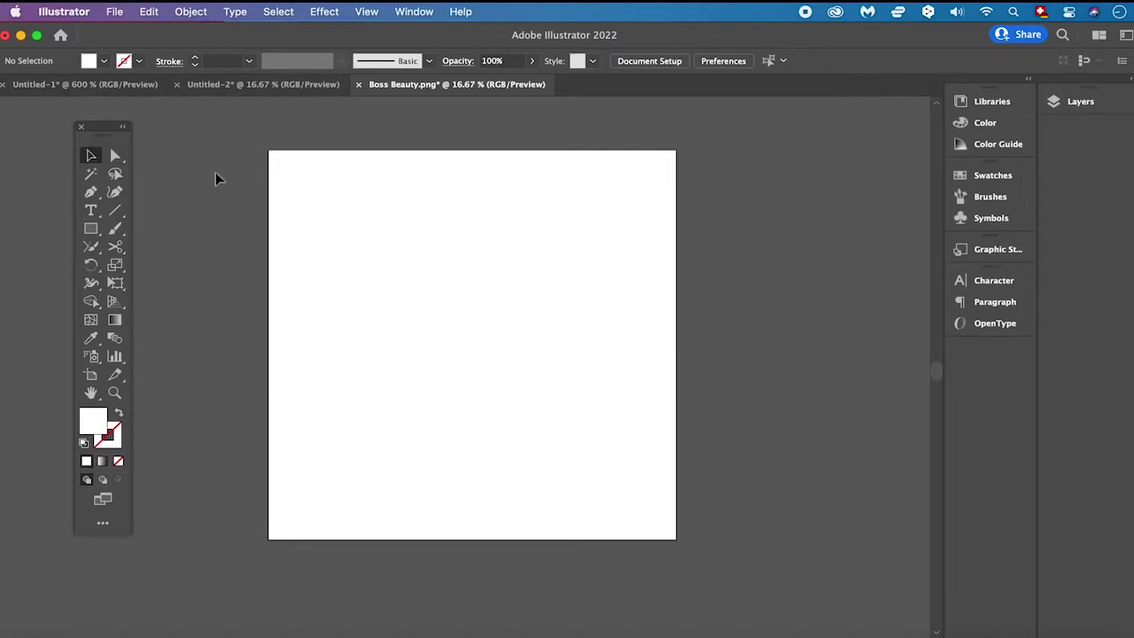
left_click(110, 11)
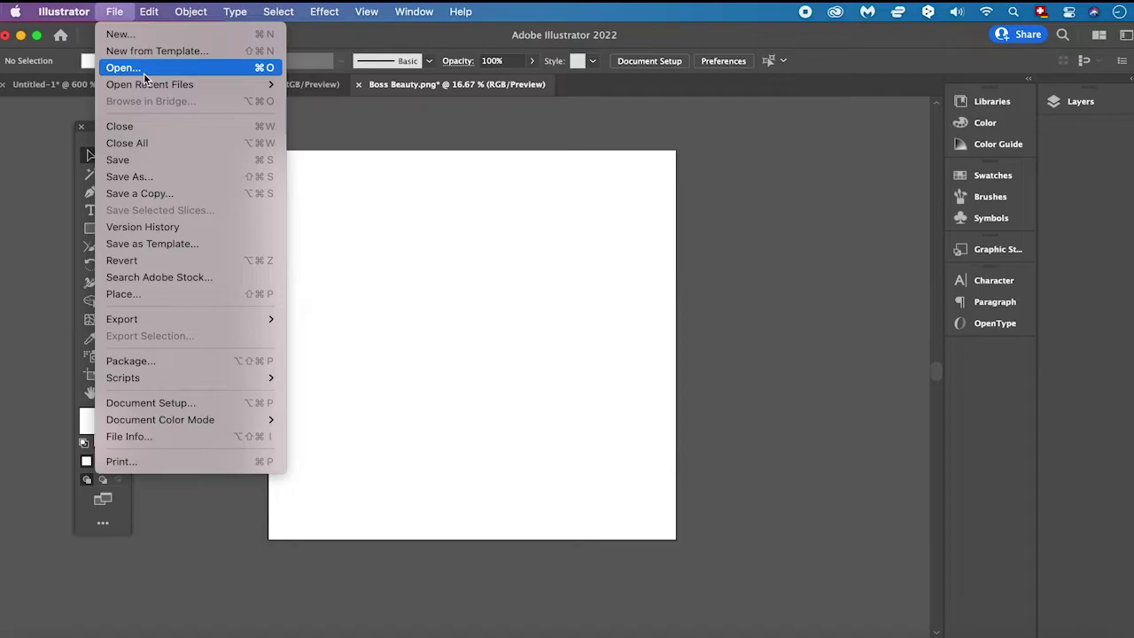
left_click(377, 28)
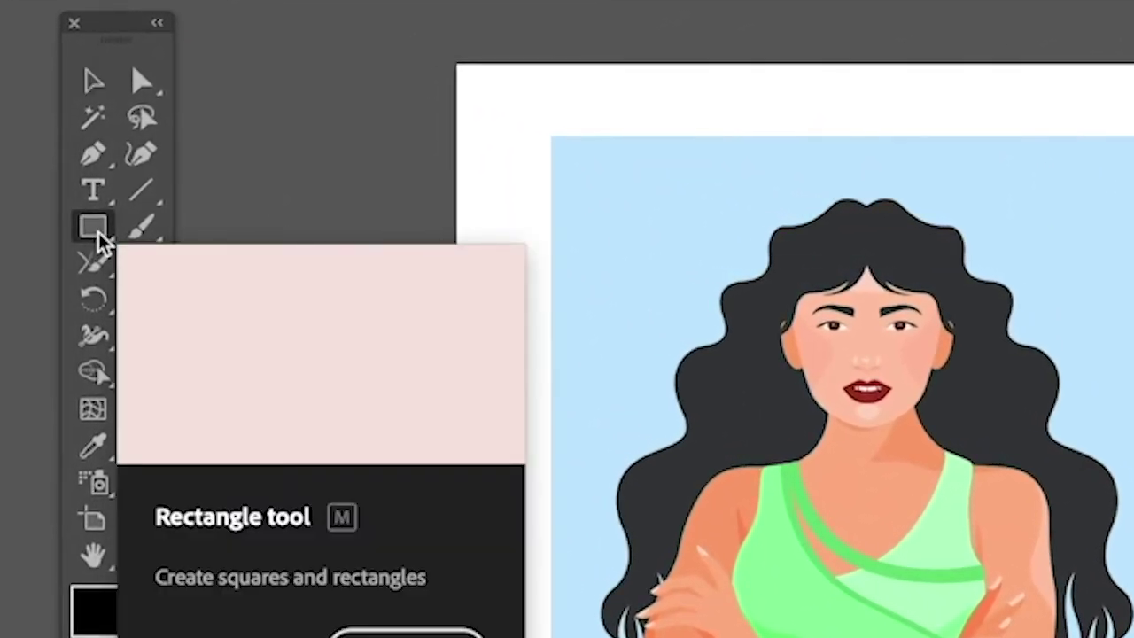
Draw a black rectangle over the portrait, leaving a thin light blue border, then deselect.
left_click(97, 237)
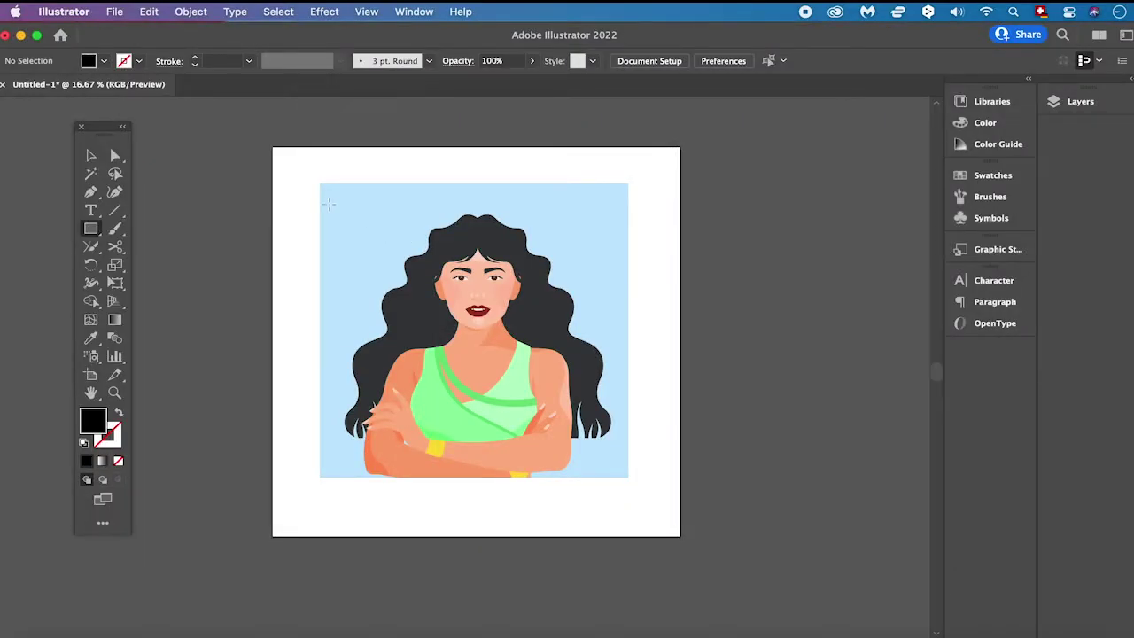
left_click_drag(336, 197, 614, 464)
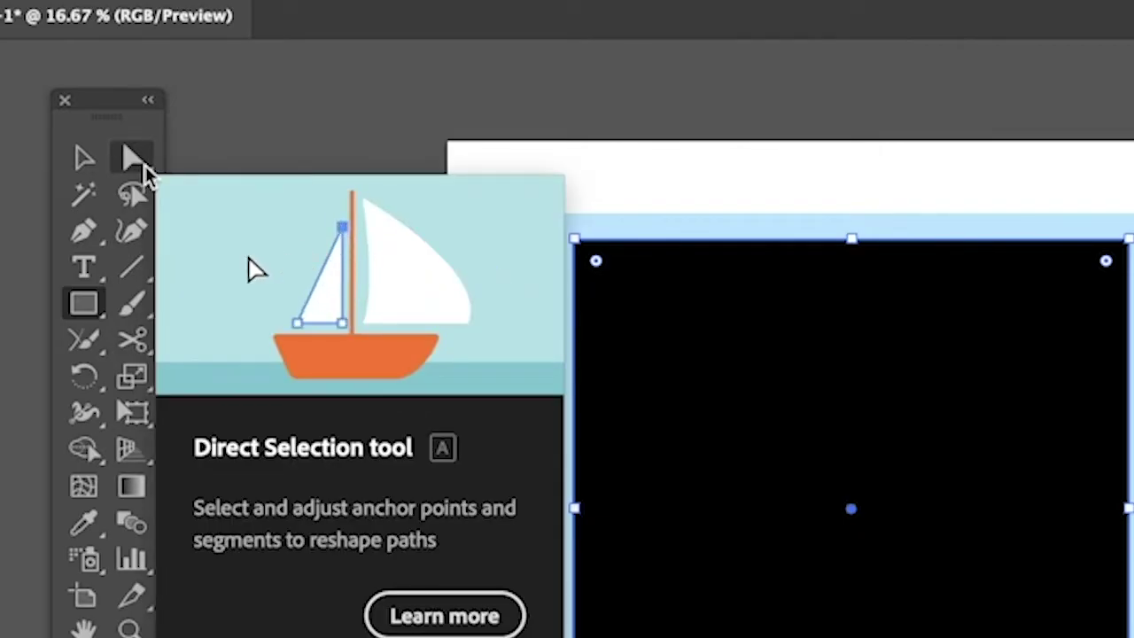
left_click(142, 164)
left_click(1133, 321)
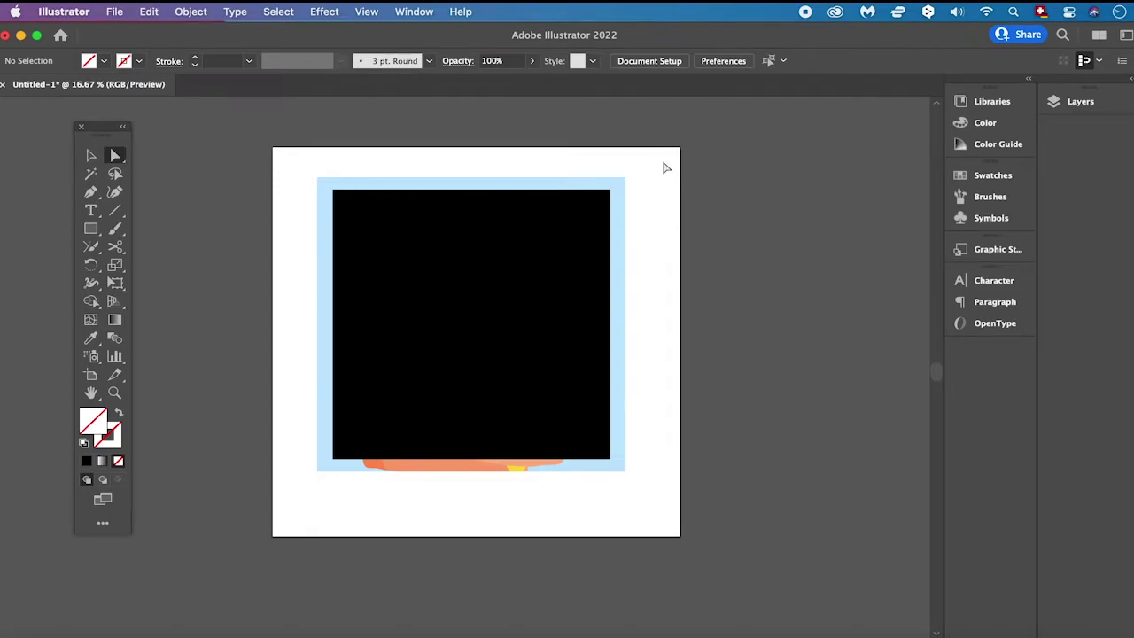
Round all four corners of the black rectangle to a radius of about 168.92.
left_click_drag(666, 167, 293, 518)
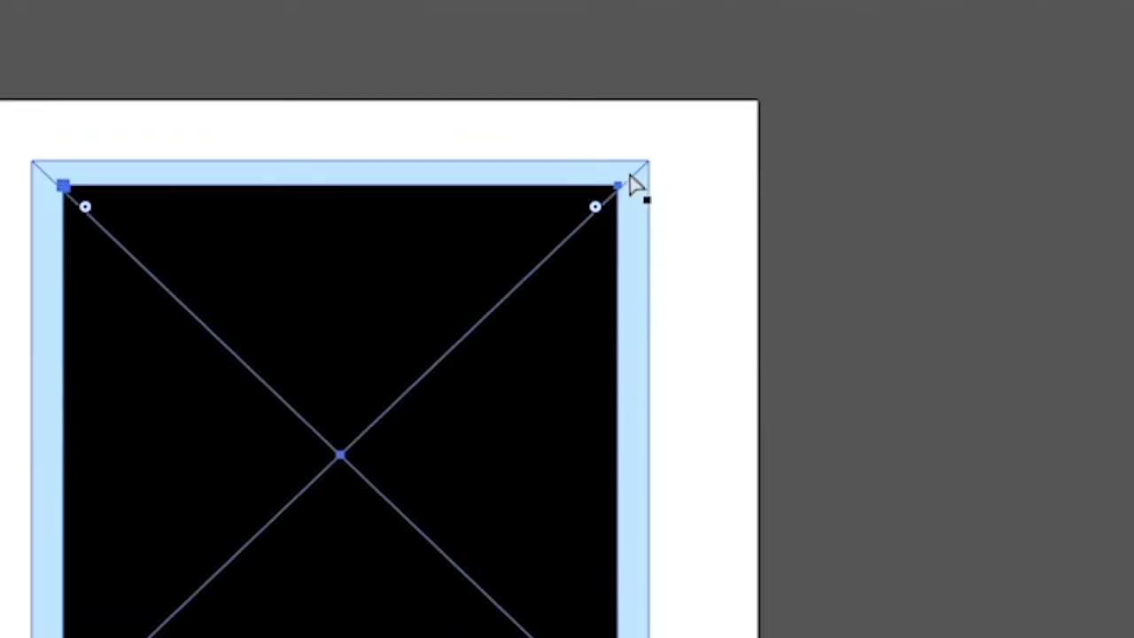
left_click(618, 186)
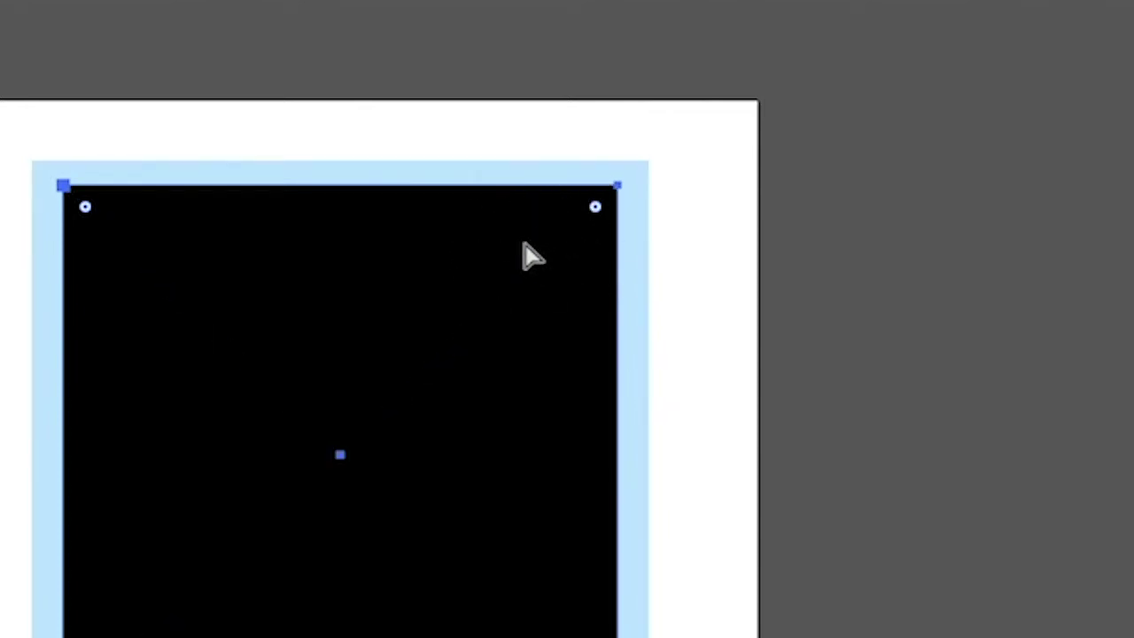
key("super+shift+a")
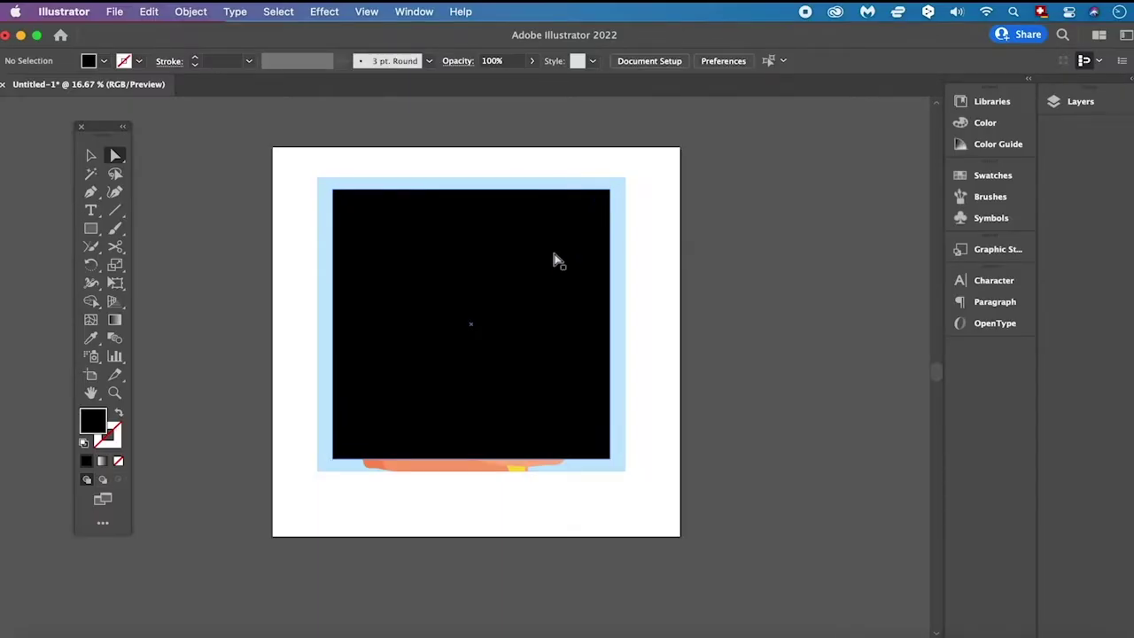
left_click(554, 260)
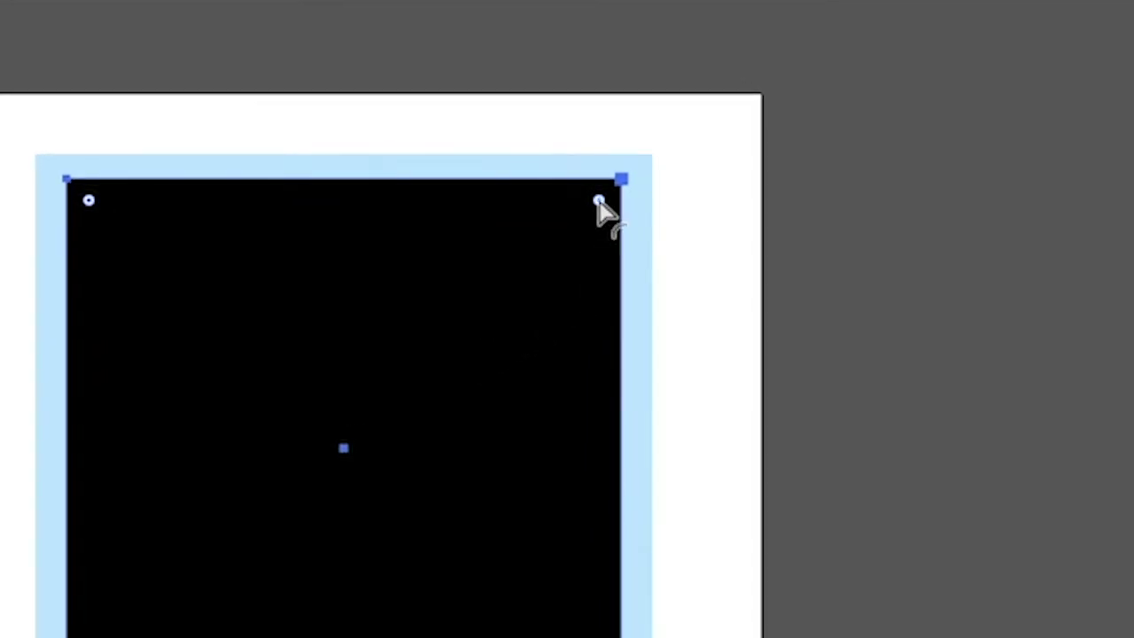
left_click_drag(598, 204, 559, 264)
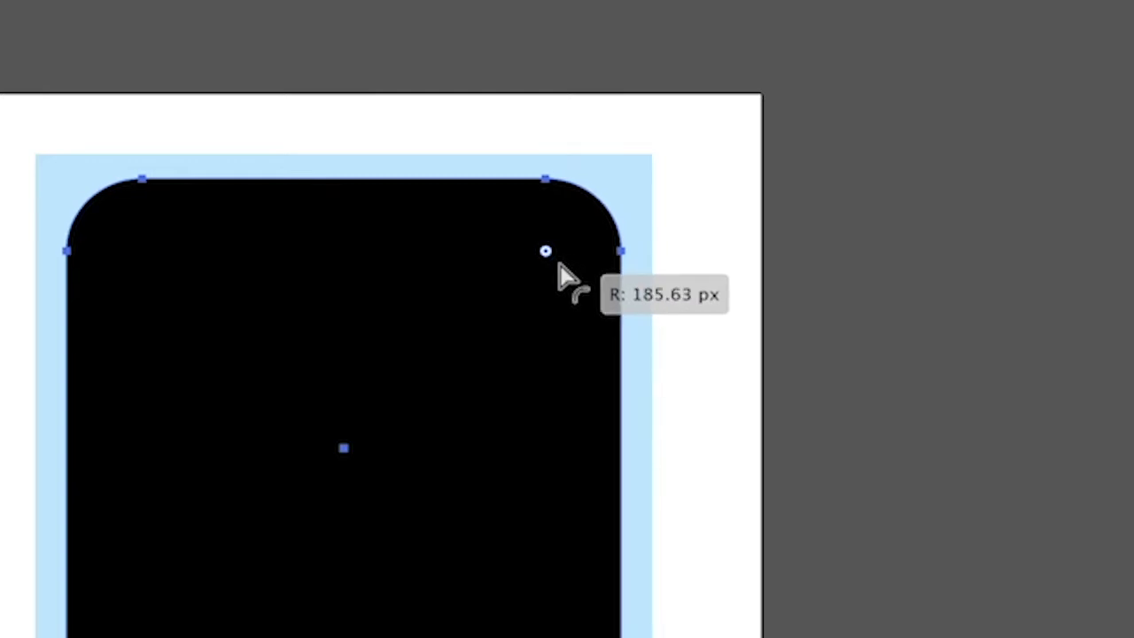
mouse_move(558, 265)
left_mouse_down()
mouse_move(564, 233)
mouse_move(575, 235)
mouse_move(568, 263)
left_mouse_up()
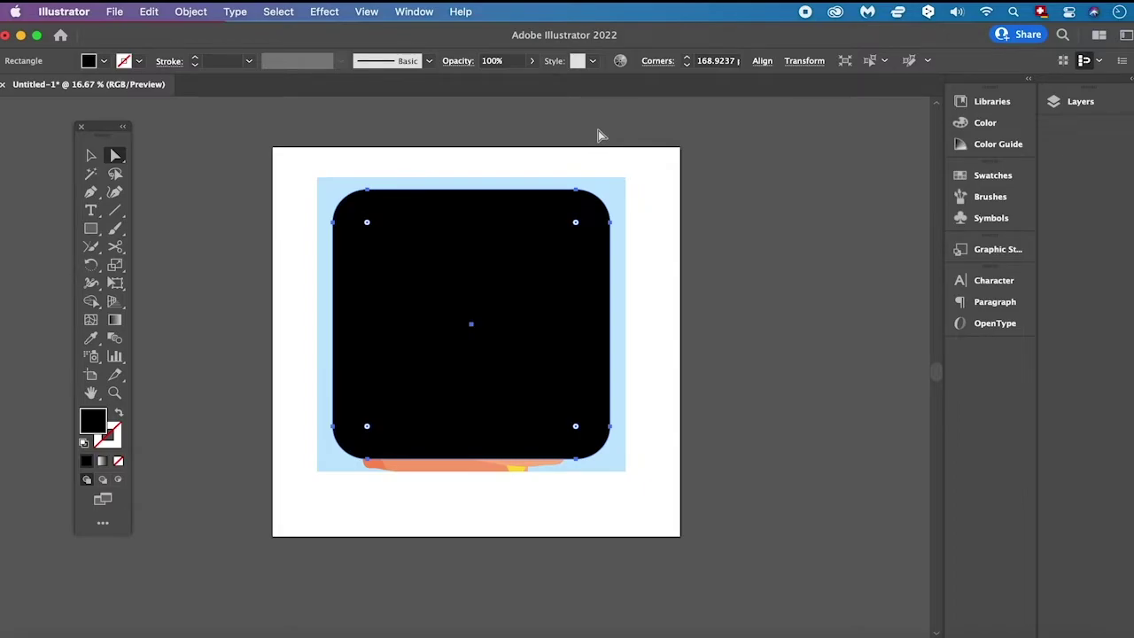
Clip the portrait to the rounded rectangle with Cmd+7, then select the clip group.
left_click(661, 169)
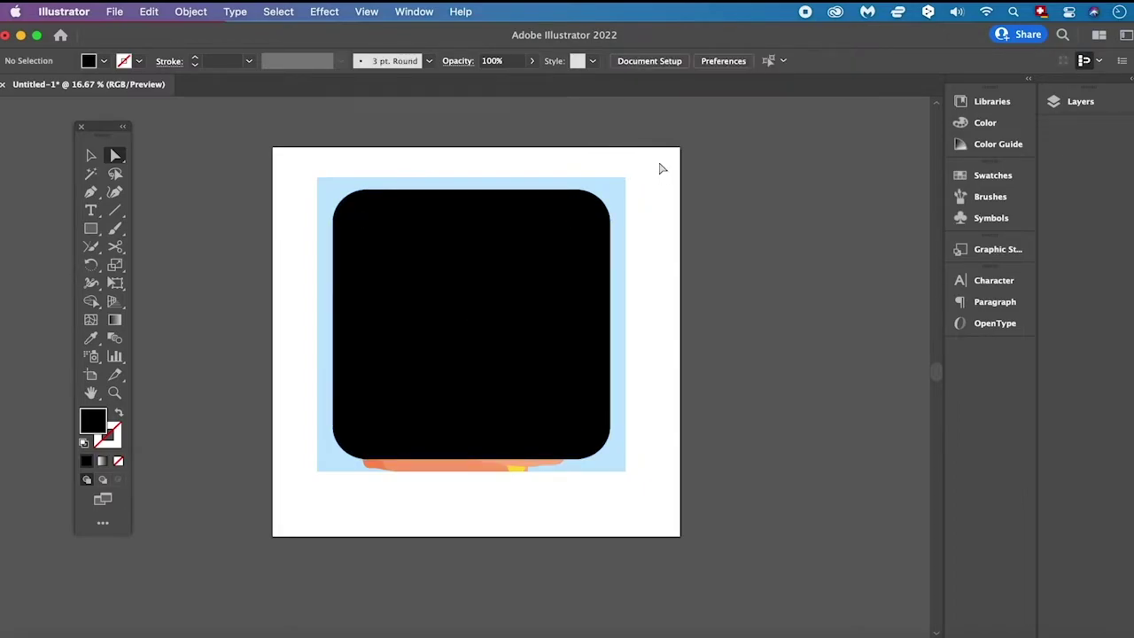
left_click_drag(657, 162, 289, 518)
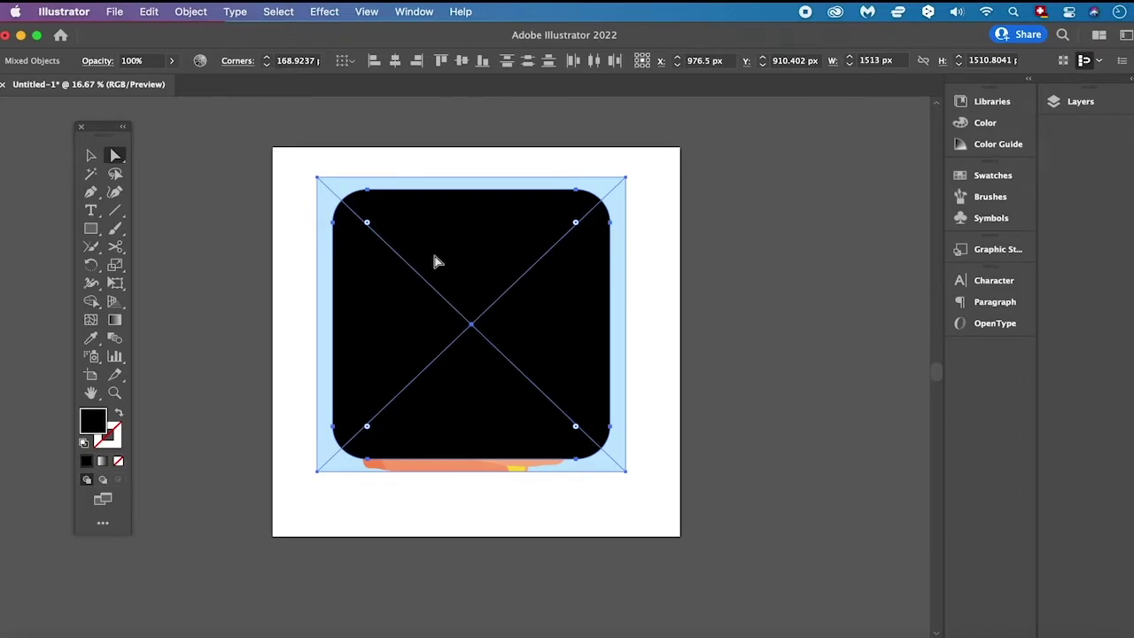
key("super")
key("super+7")
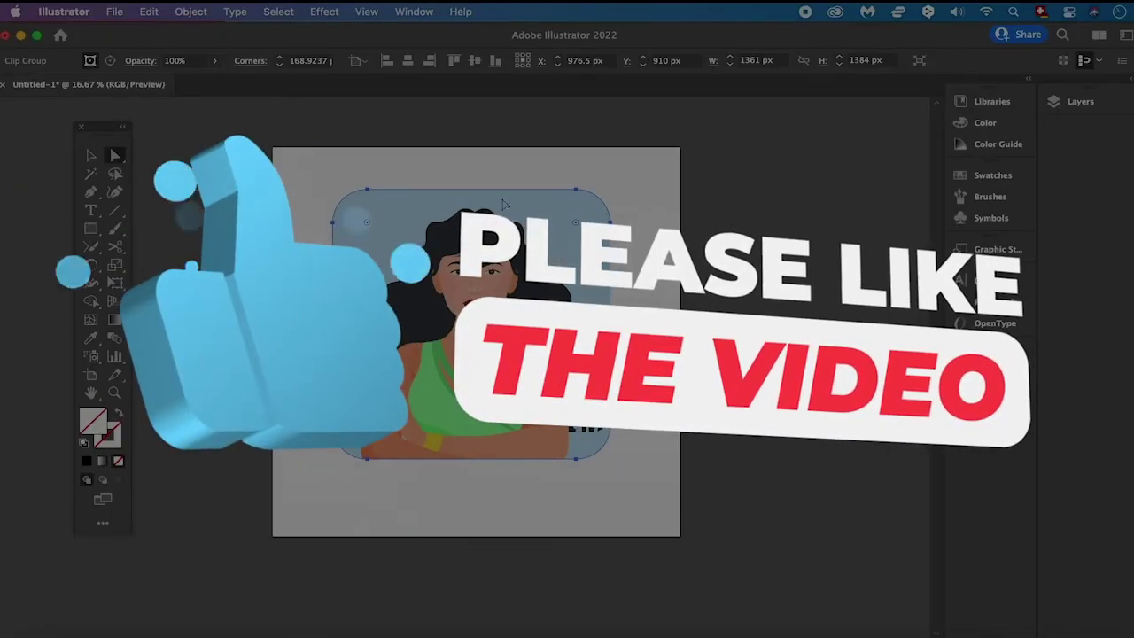
left_click(499, 160)
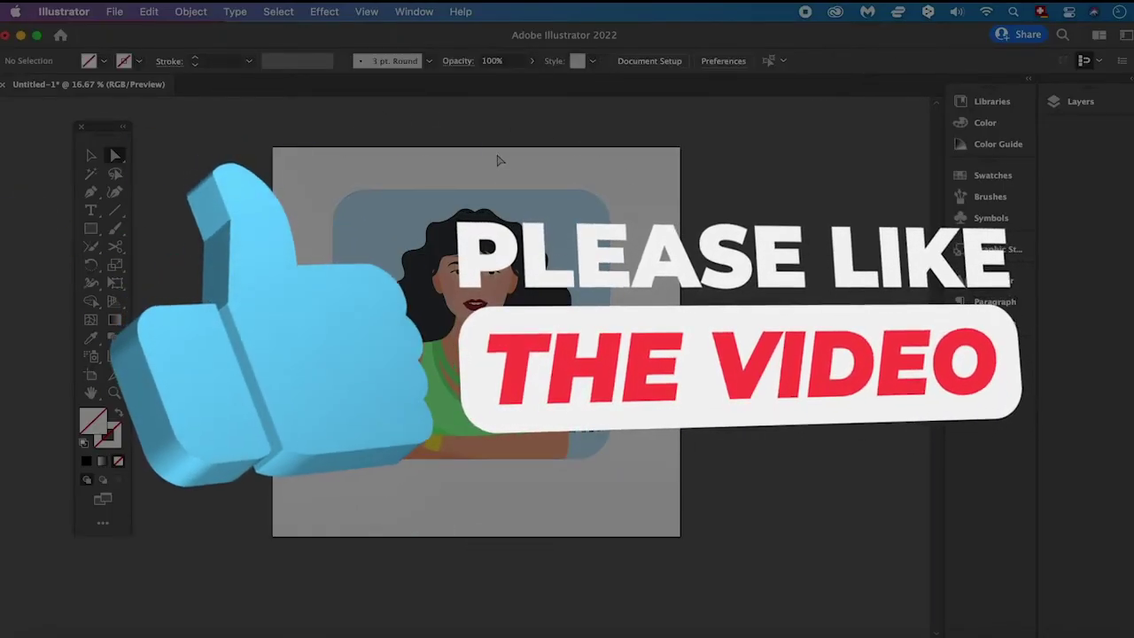
key("v")
key("ctrl+a")
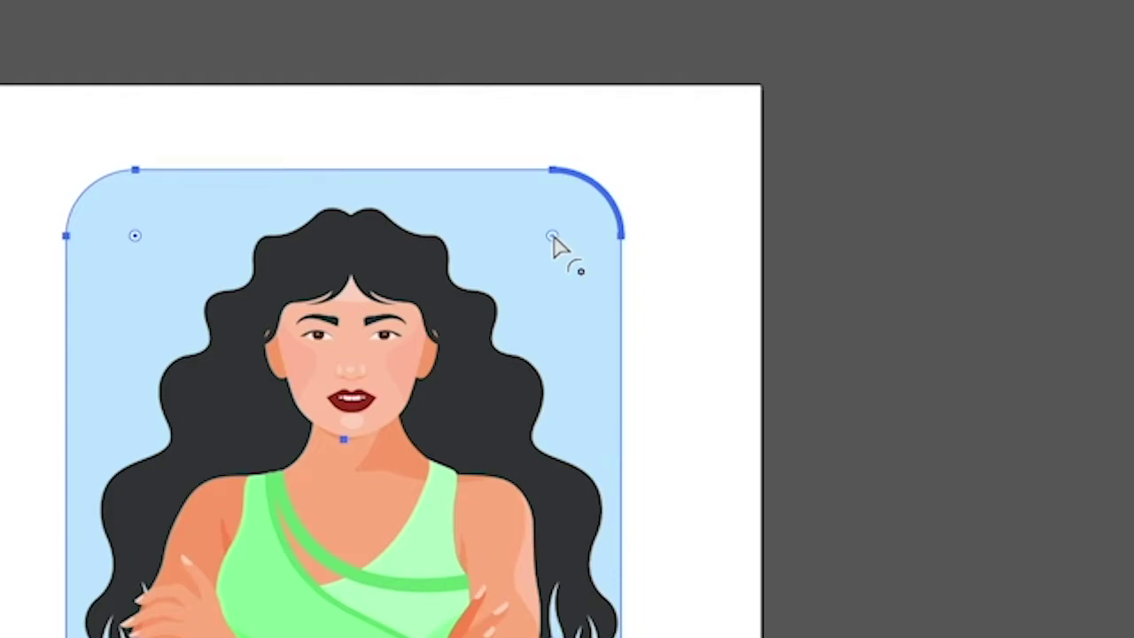
Keep Round corners with Relative rounding in the Corners dialog, then delete the portrait group.
double_click(553, 237)
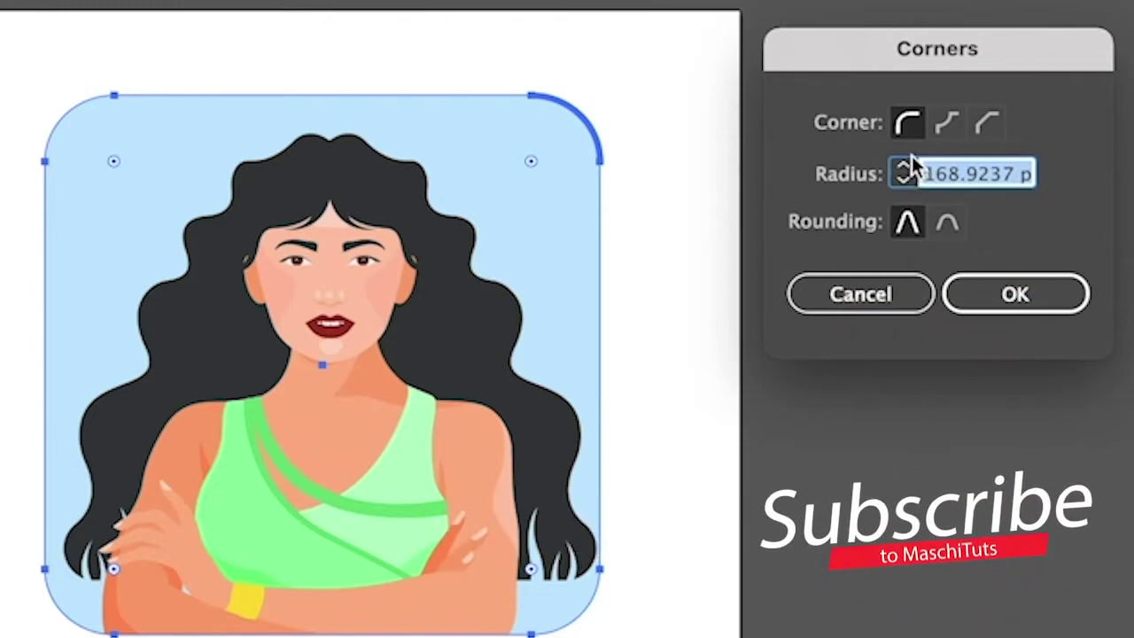
left_click(947, 126)
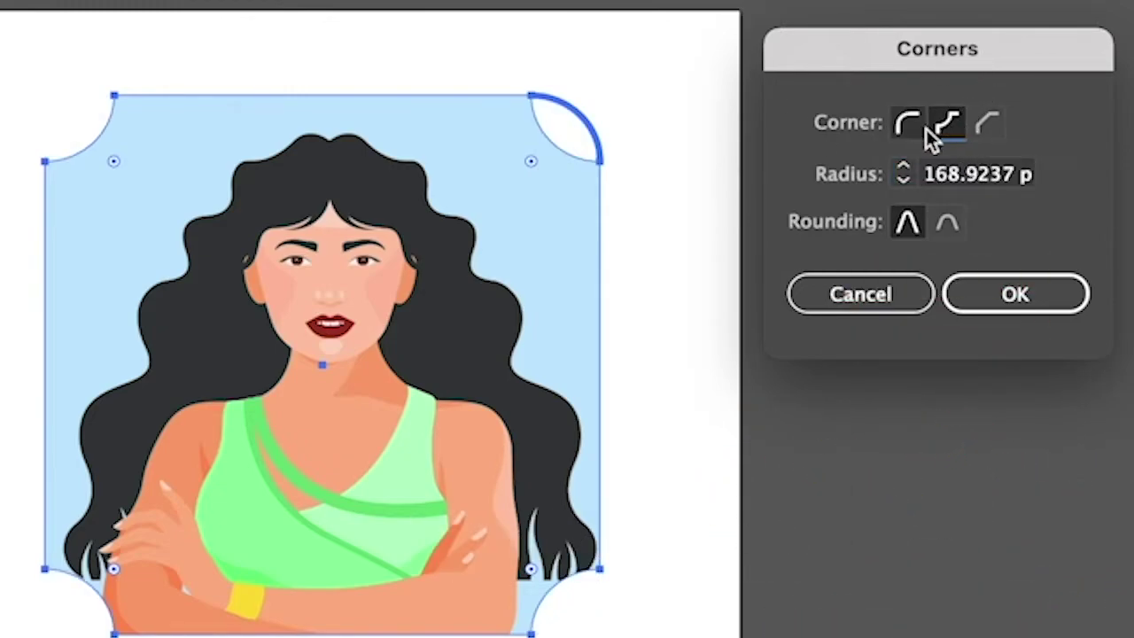
left_click(987, 132)
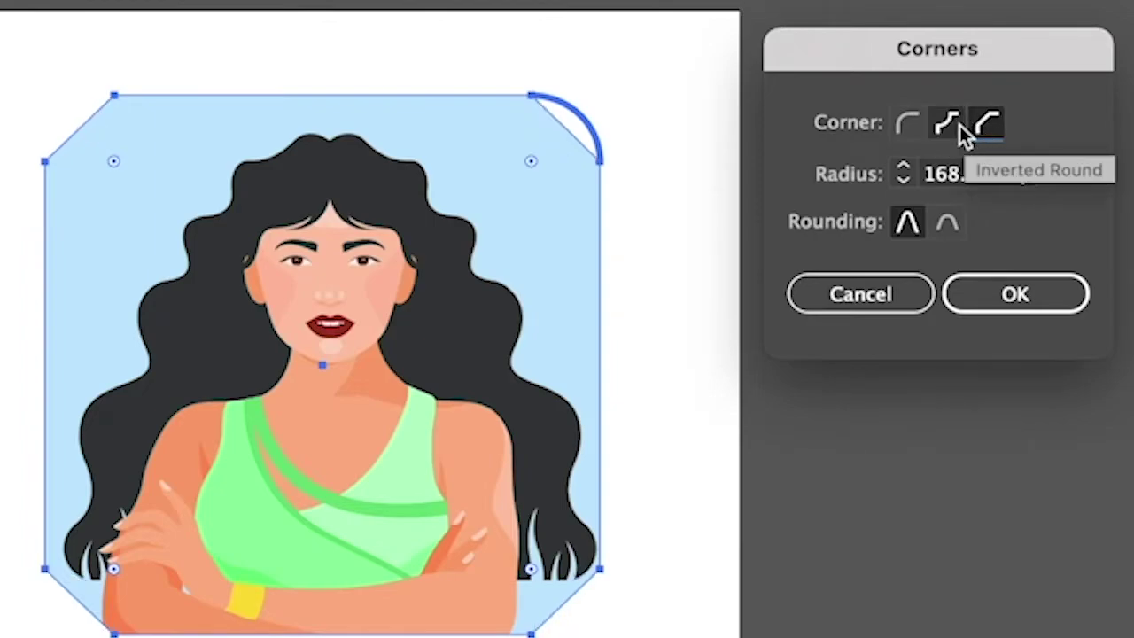
left_click(907, 128)
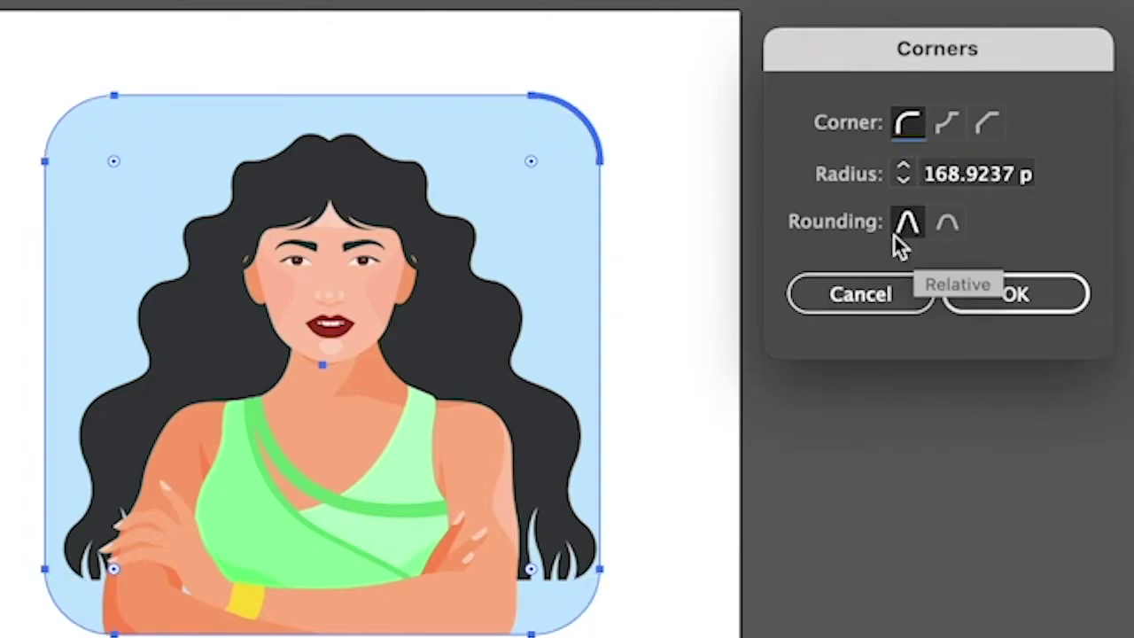
left_click(949, 225)
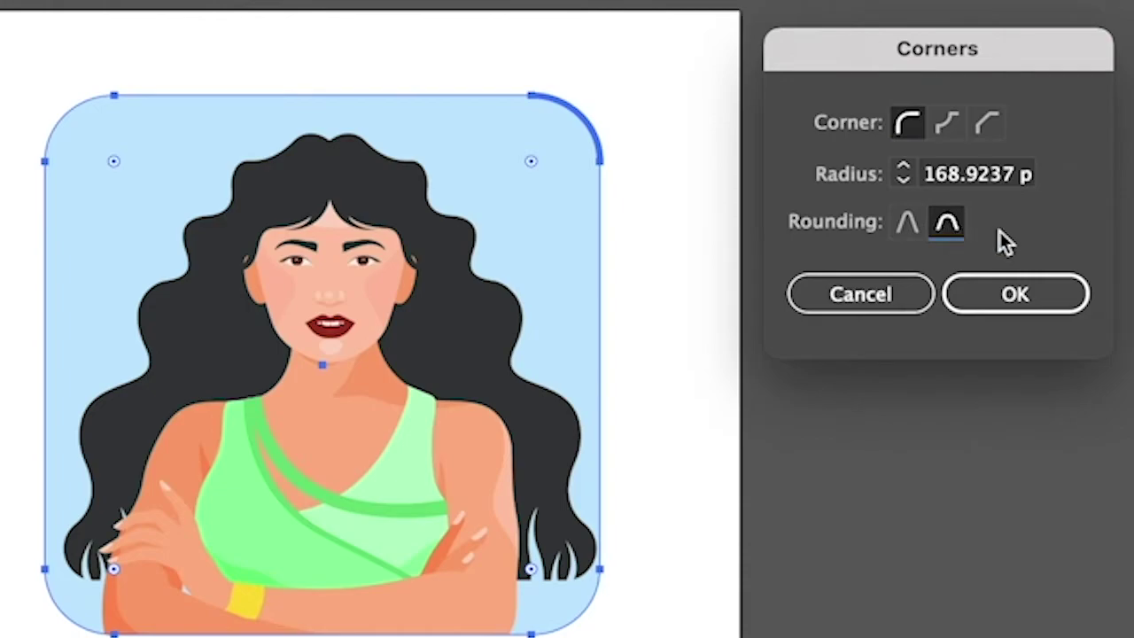
left_click(915, 225)
left_click(1019, 305)
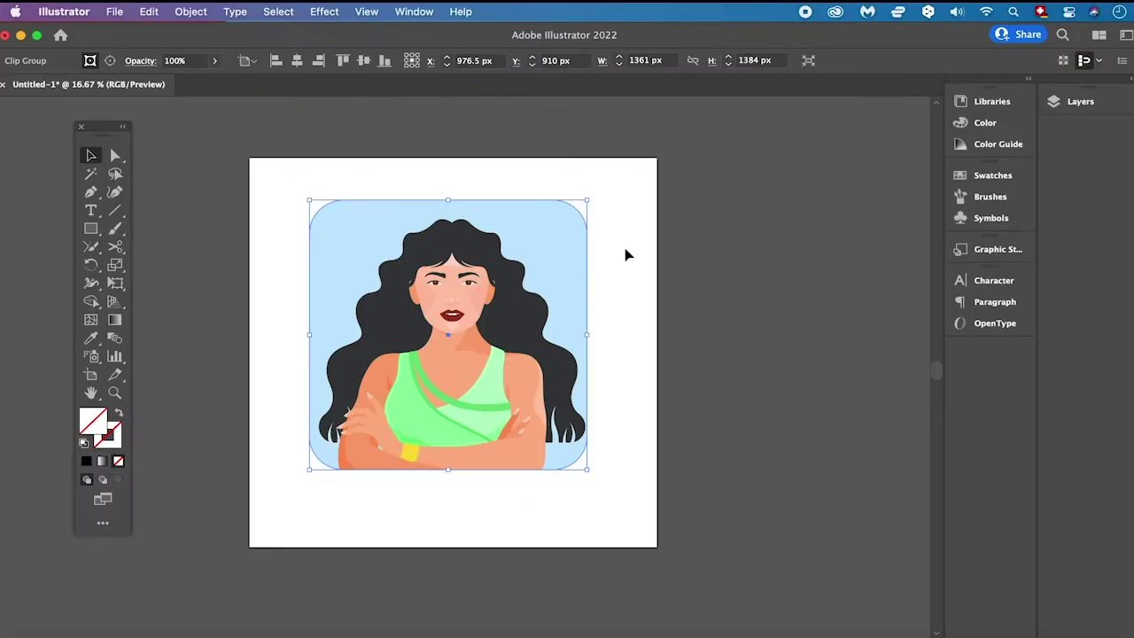
key("Delete")
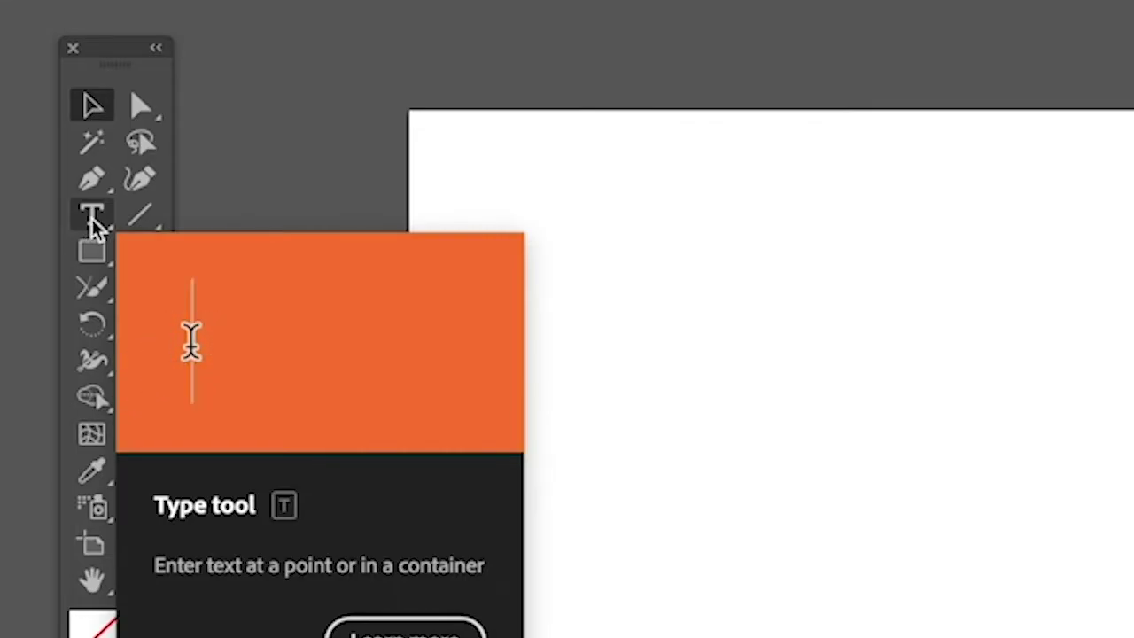
Type a capital N near the artboard's top-left and set it to 200 pt.
left_click(92, 219)
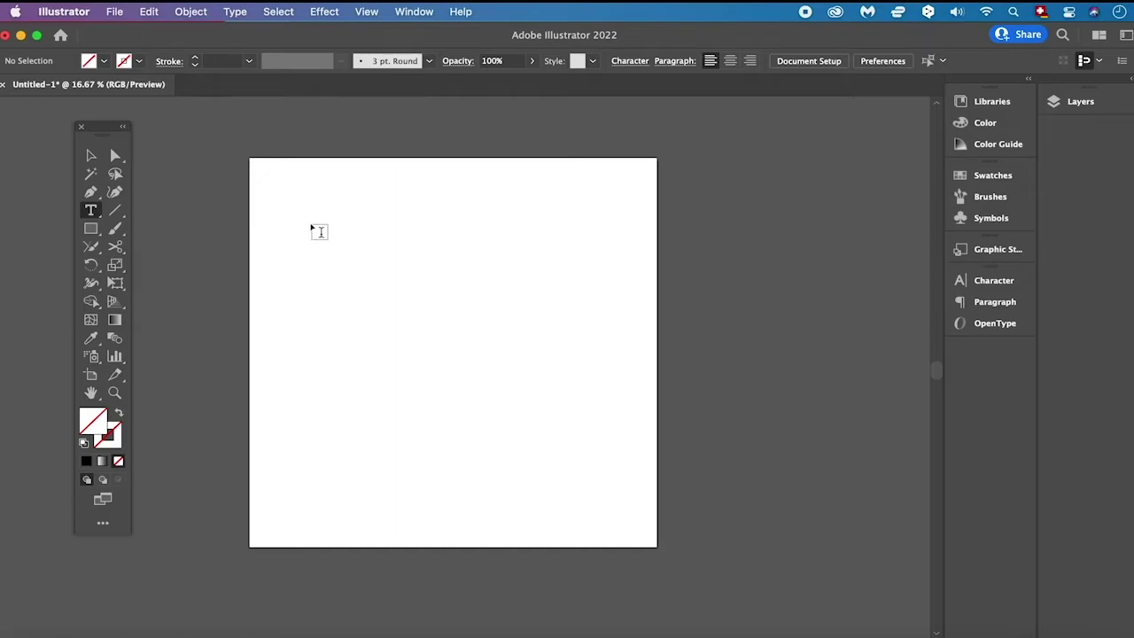
left_click_drag(311, 226, 587, 384)
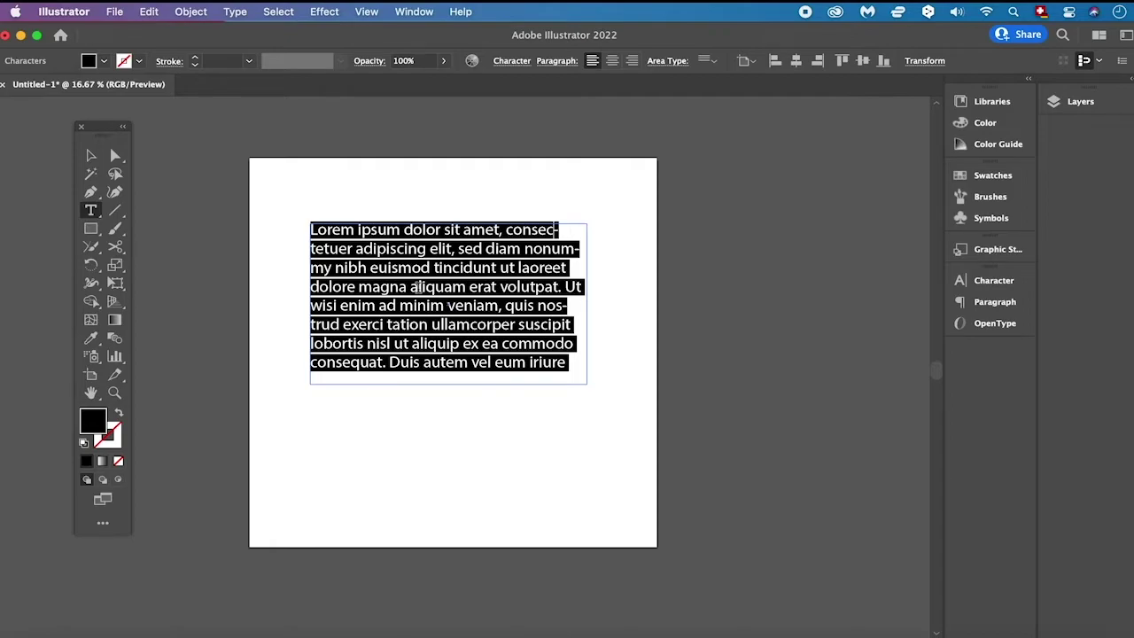
type("N")
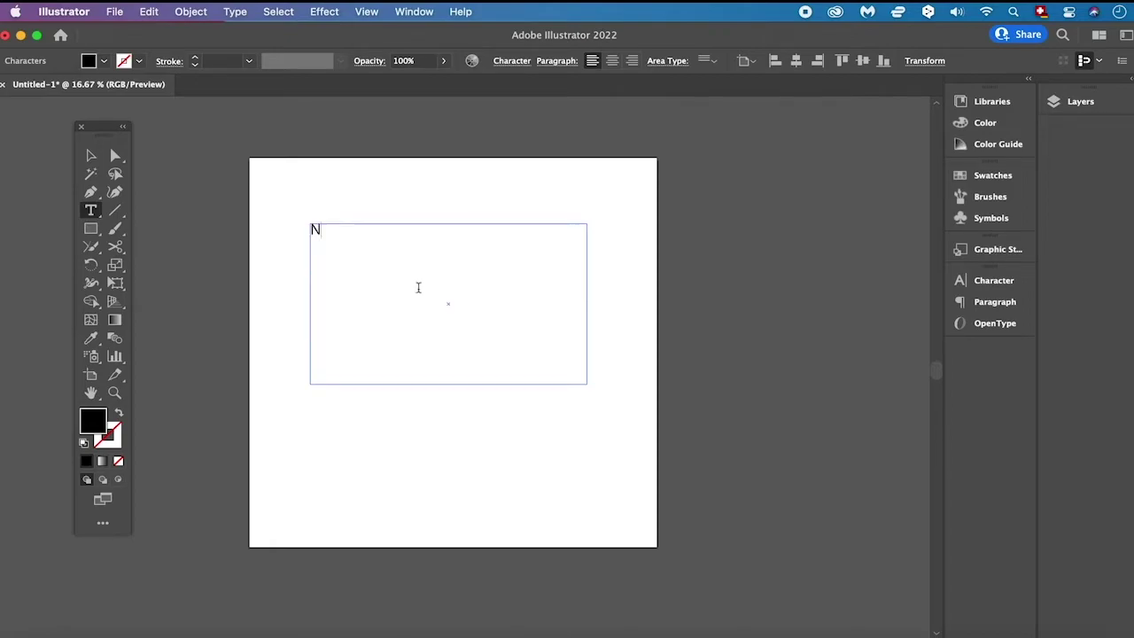
key("super+a")
left_click(996, 280)
double_click(803, 342)
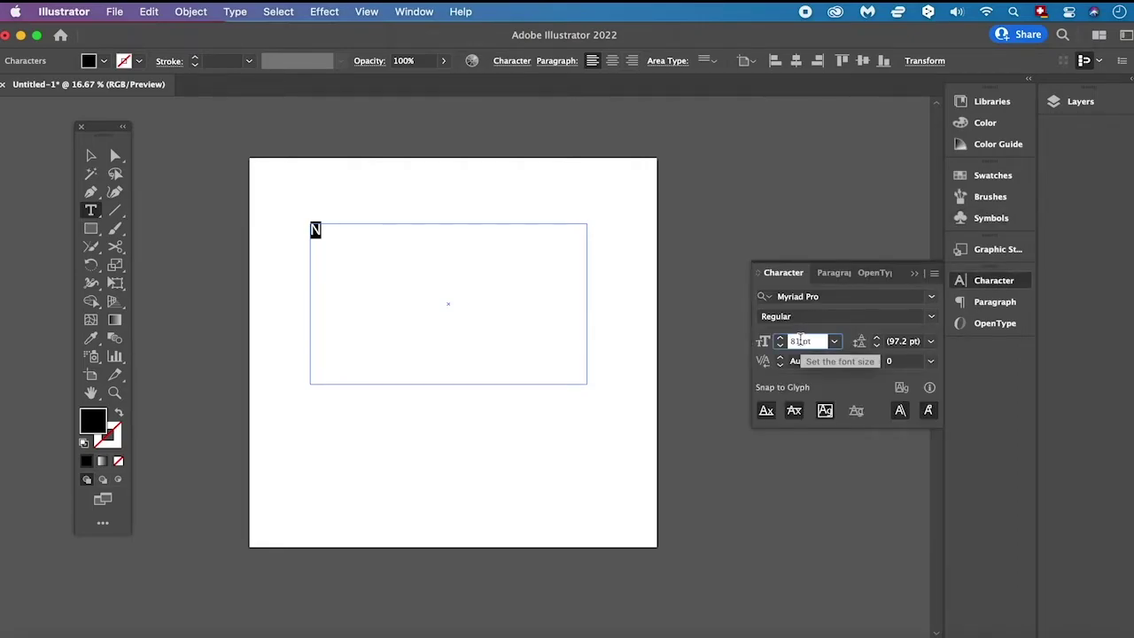
type("200")
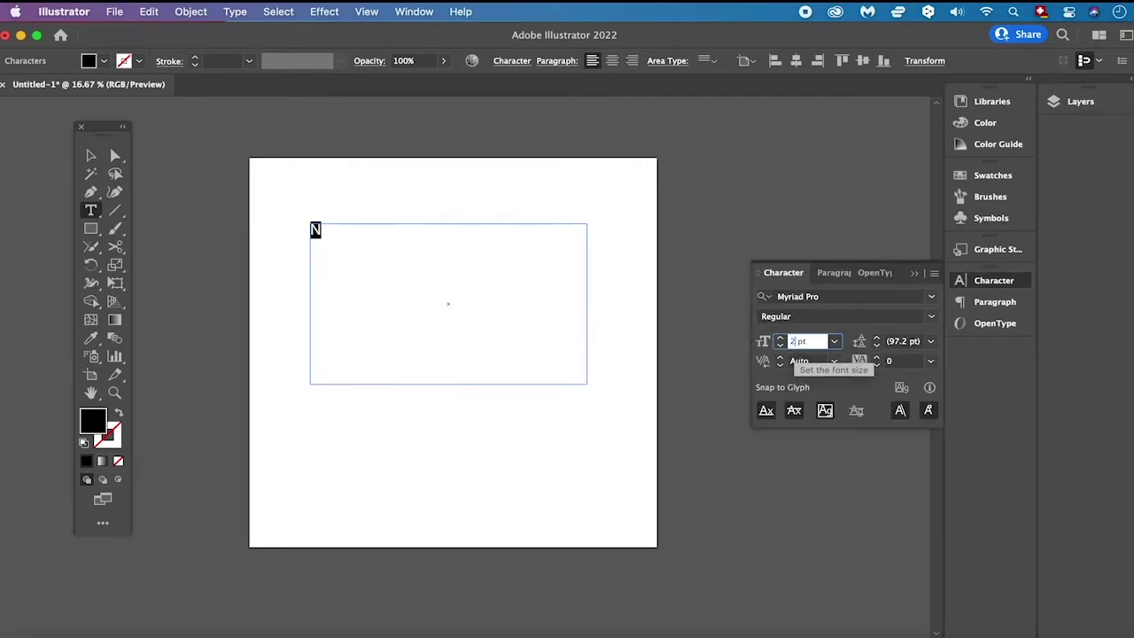
key("Return")
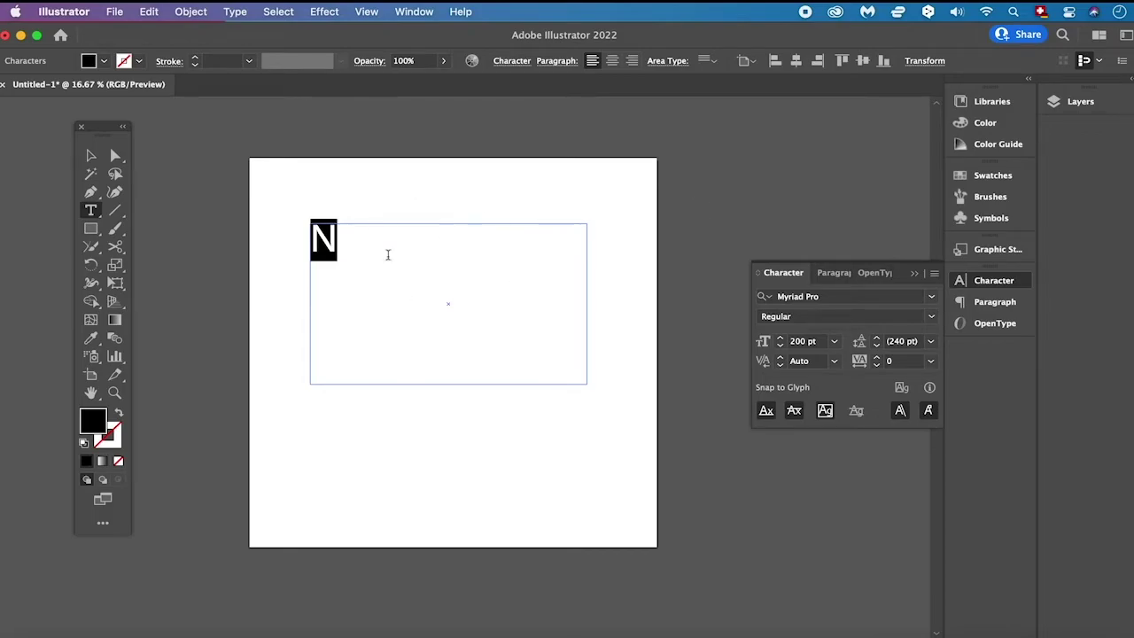
left_click(743, 156, "super")
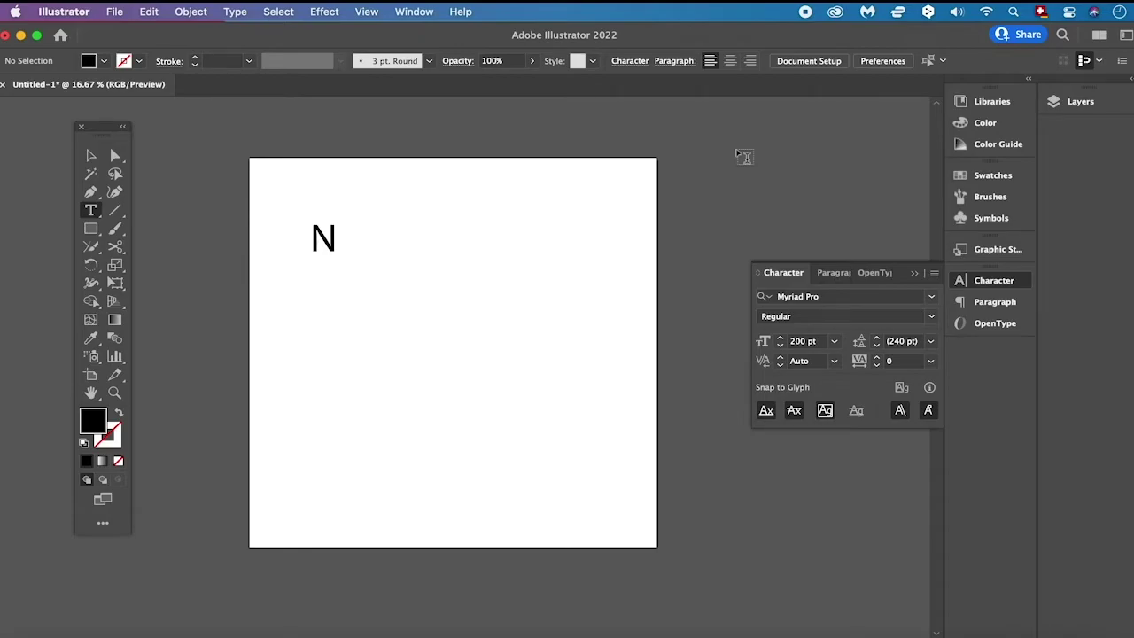
key("v")
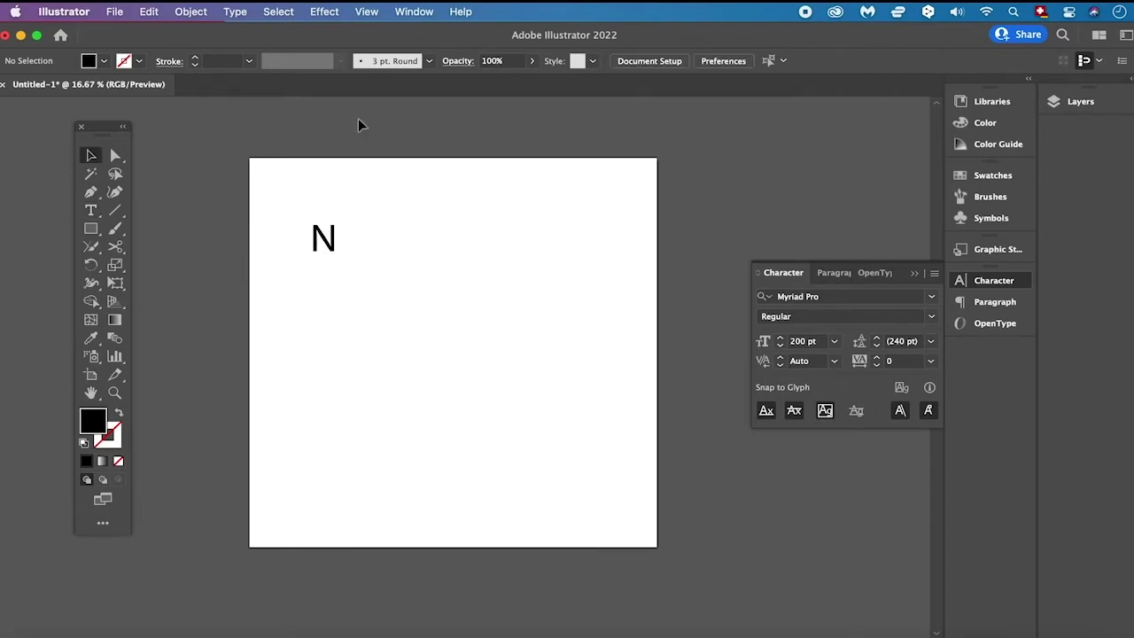
Convert the N text frame to outlines with Type > Create Outlines and zoom in.
left_click(323, 239)
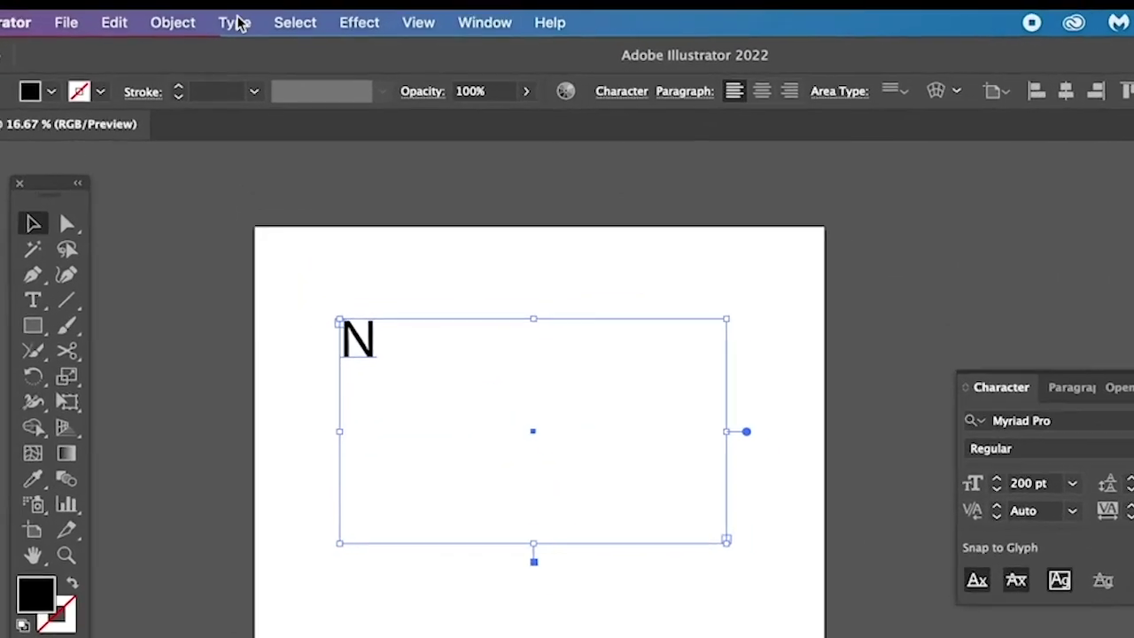
left_click(235, 12)
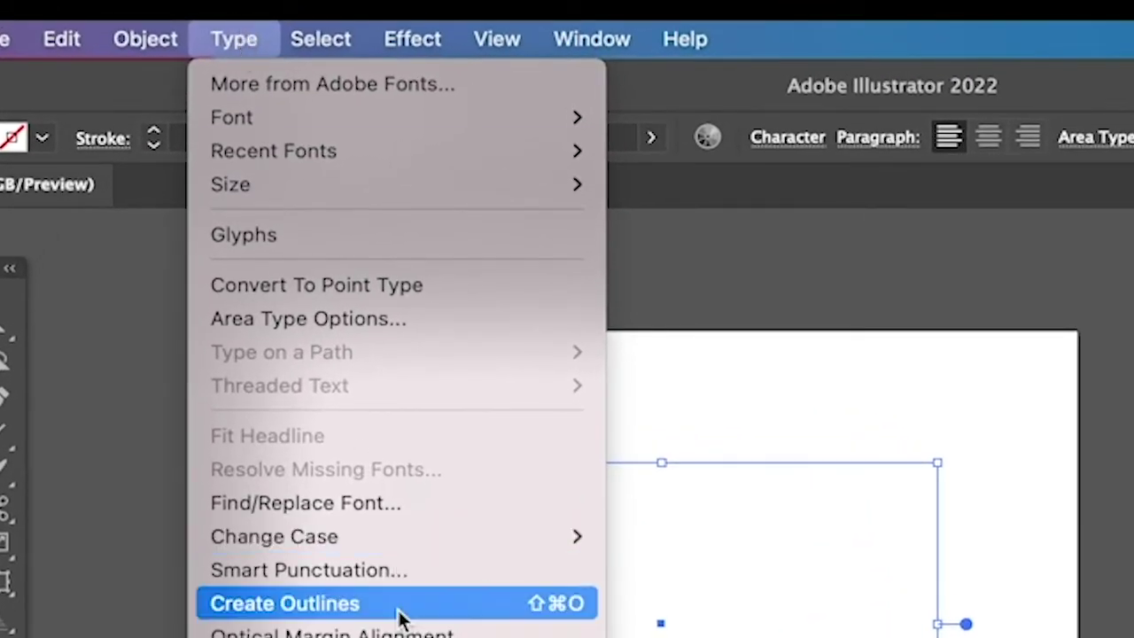
left_click(401, 611)
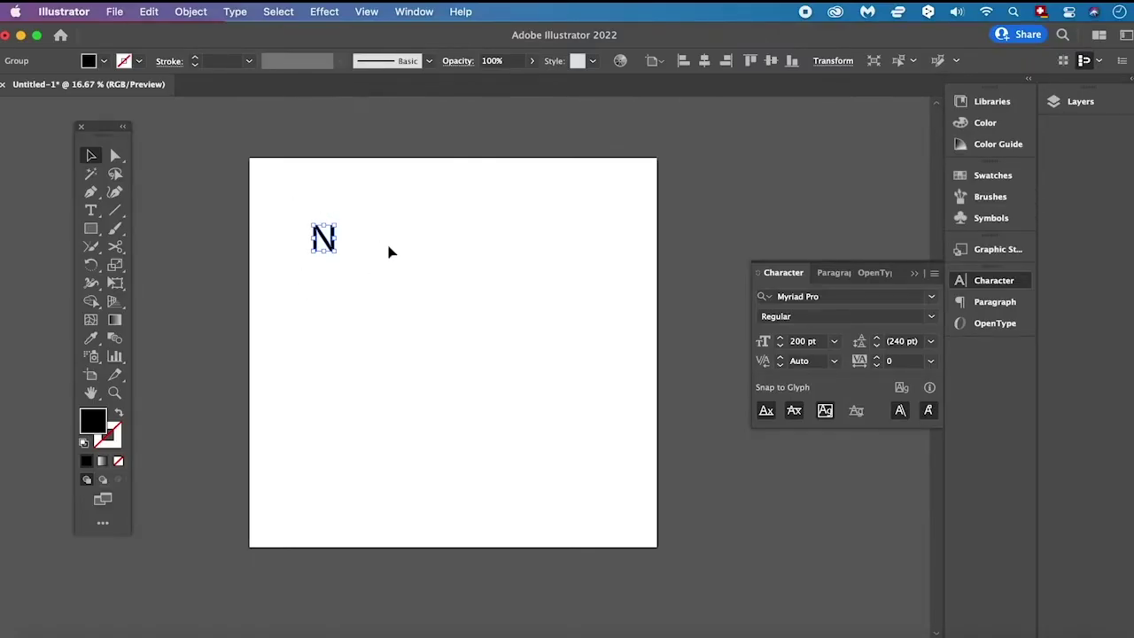
key("super+equal")
key("super+equal")
key("super+equal")
key("super+equal")
key("super+equal")
key("super+equal")
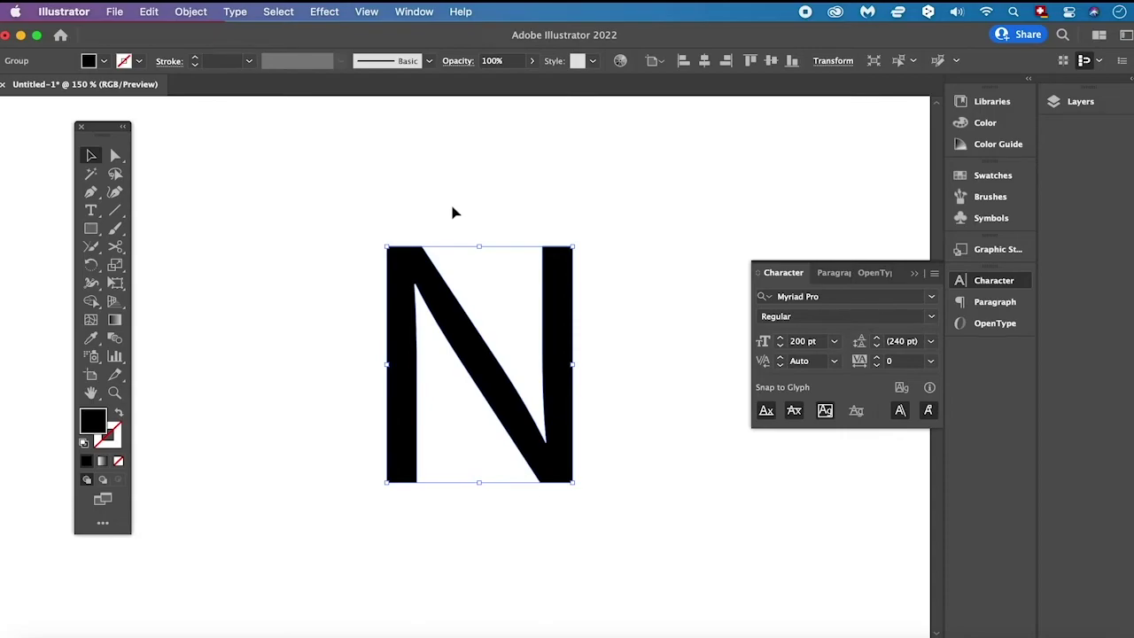
Round the outlined N's corner tips to a radius of about 8.2 px.
key("super+shift+o")
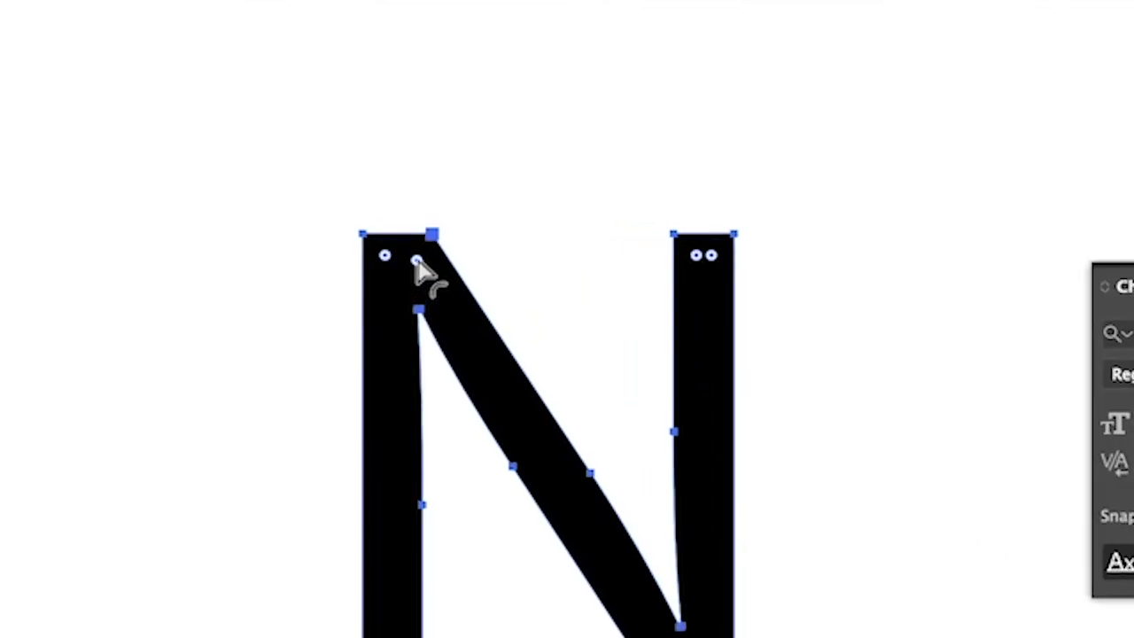
left_click_drag(416, 262, 414, 271)
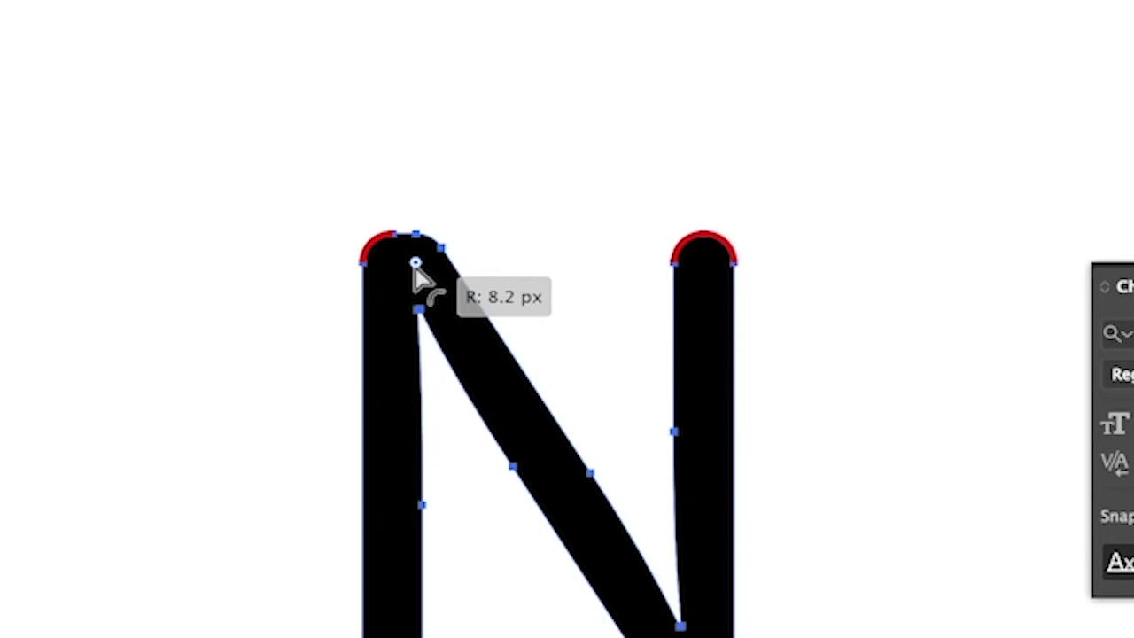
left_click_drag(414, 266, 417, 271)
key("v")
left_click(436, 130)
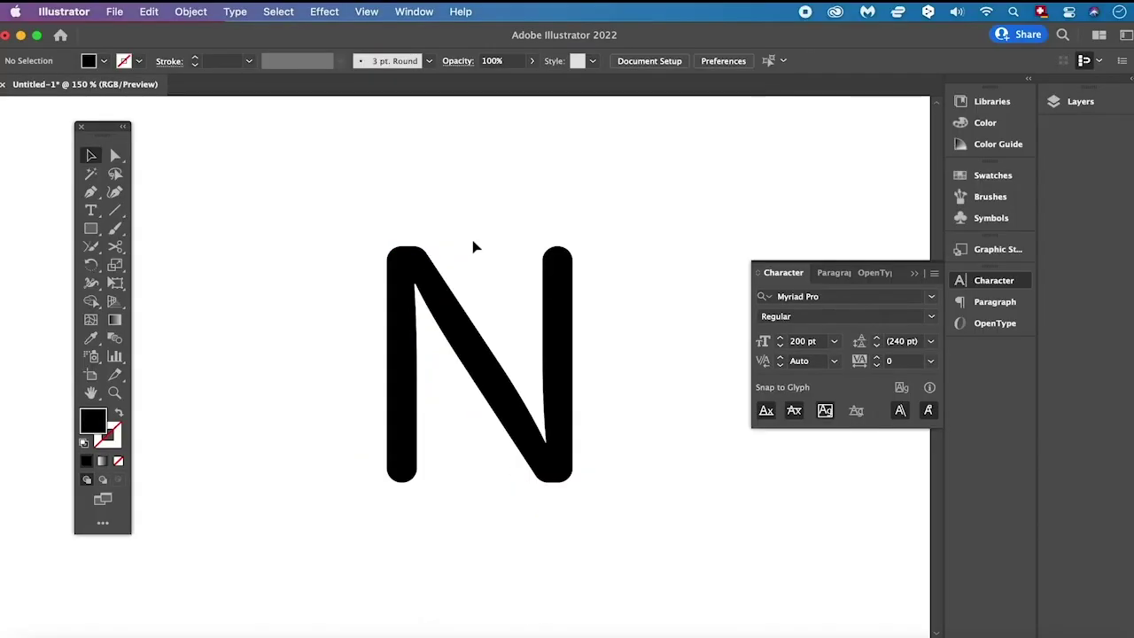
left_click(394, 251)
key("super+equal")
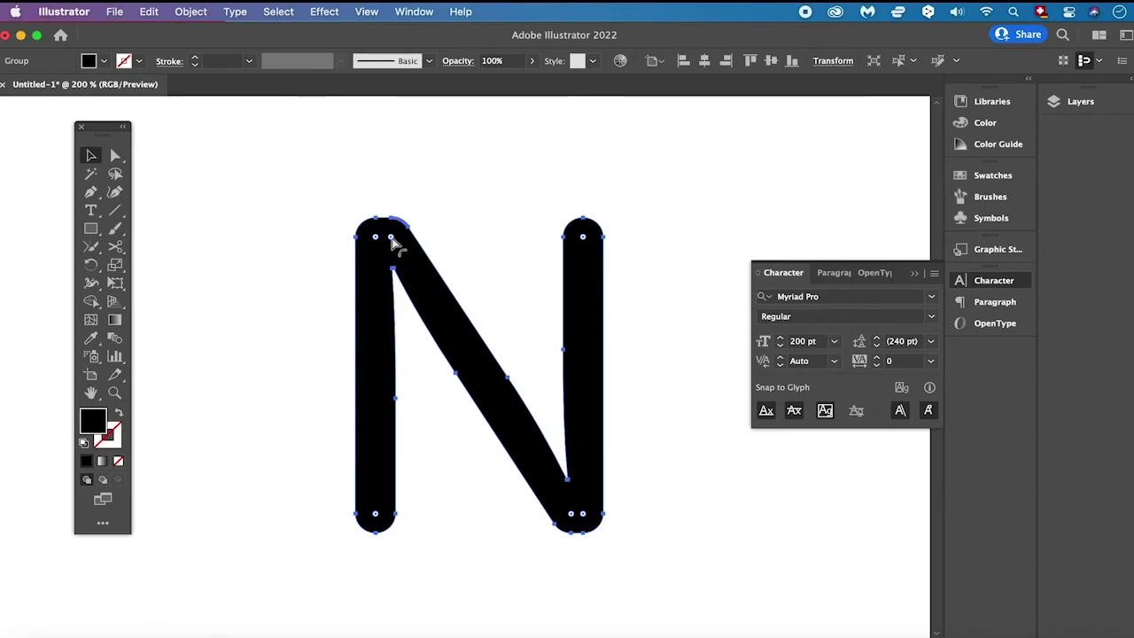
Change the N's corner radius from 8.2 px to 10 px in the Corners dialog.
double_click(392, 239)
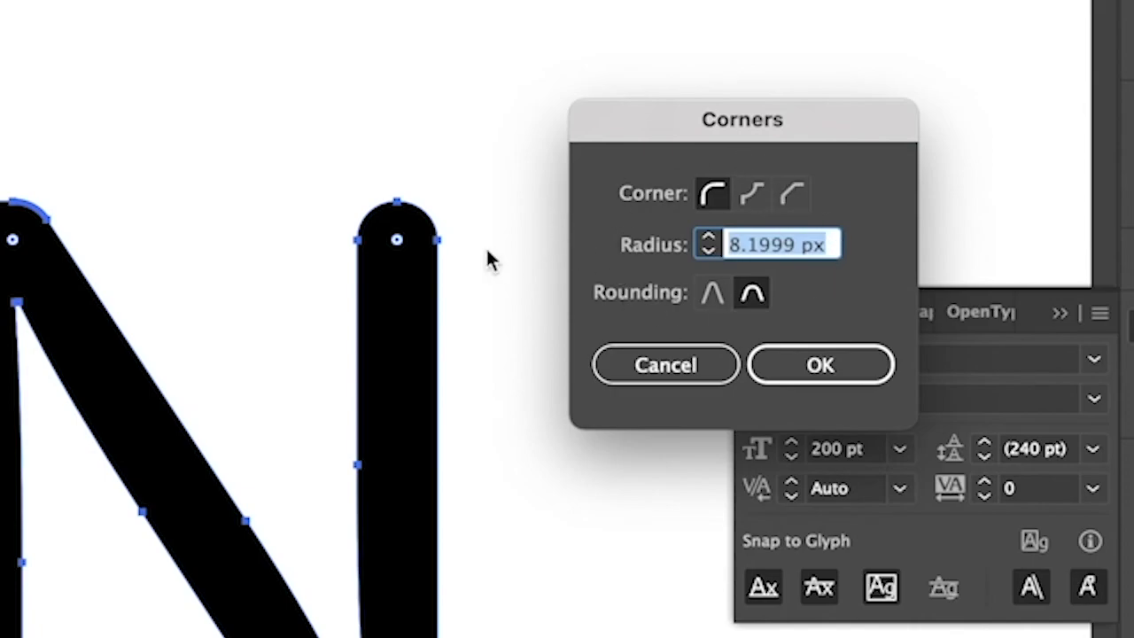
triple_click(754, 241)
type("10")
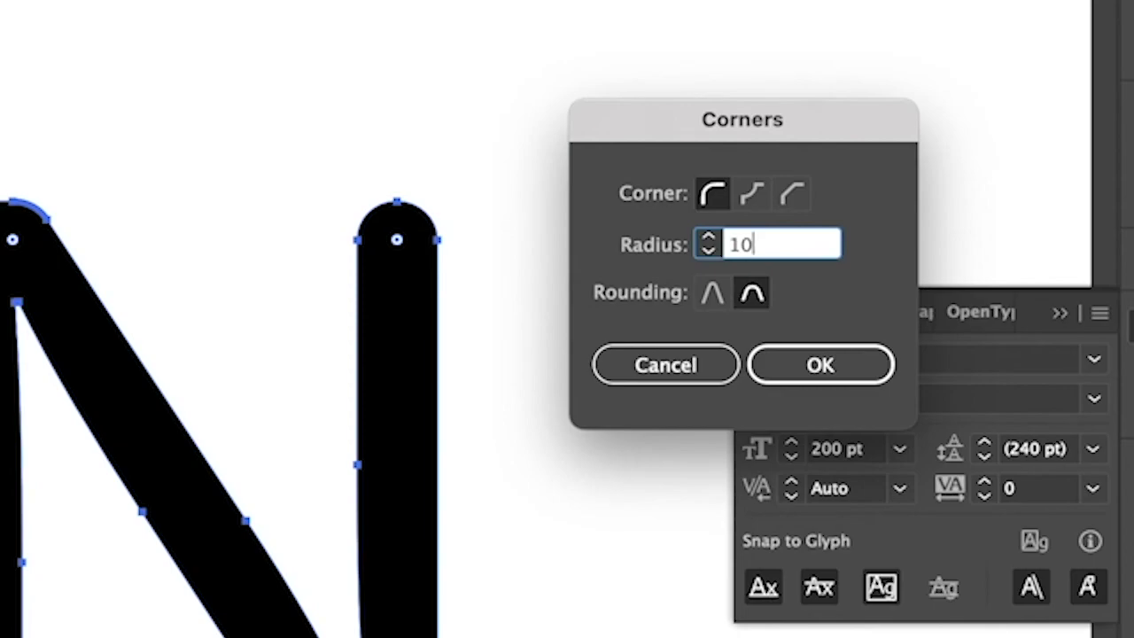
left_click(826, 364)
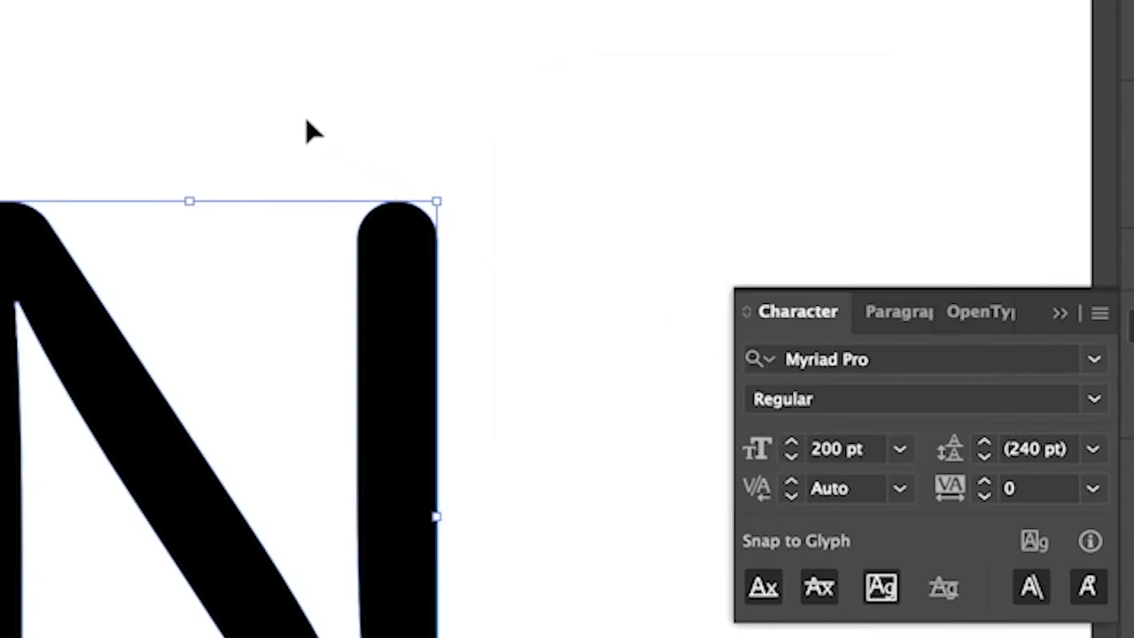
left_click(321, 133)
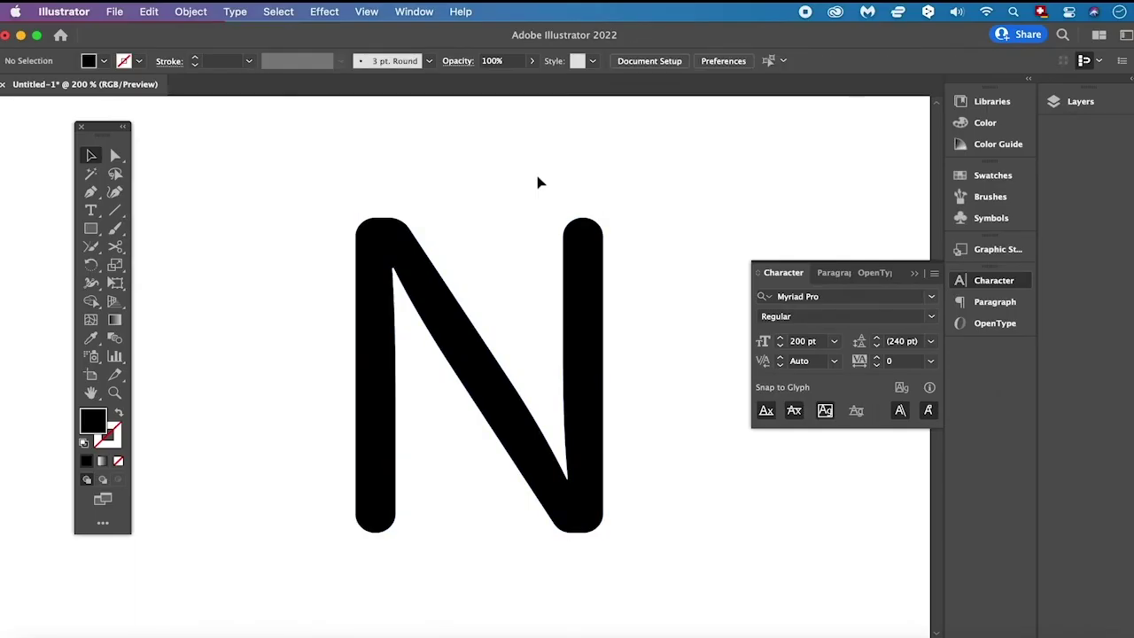